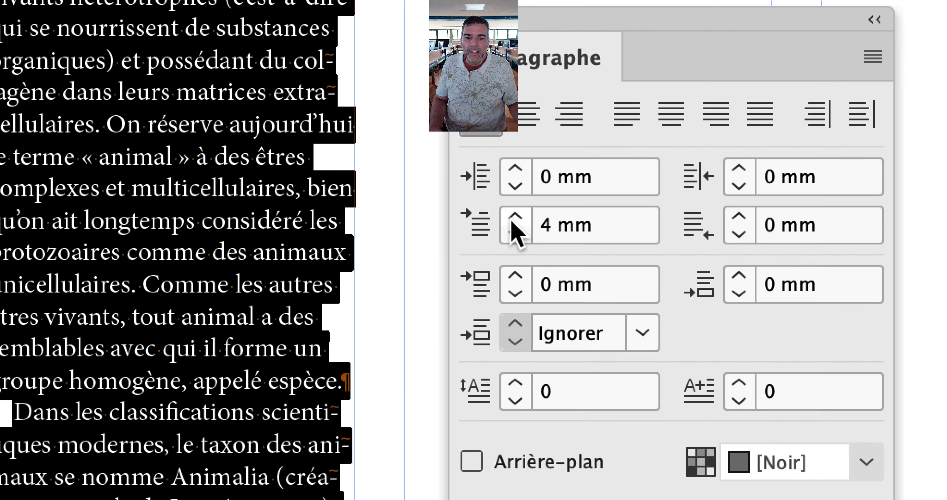
Set the selected body text's first-line indent to 5 mm and the space after each paragraph to 5 mm
click(515, 209)
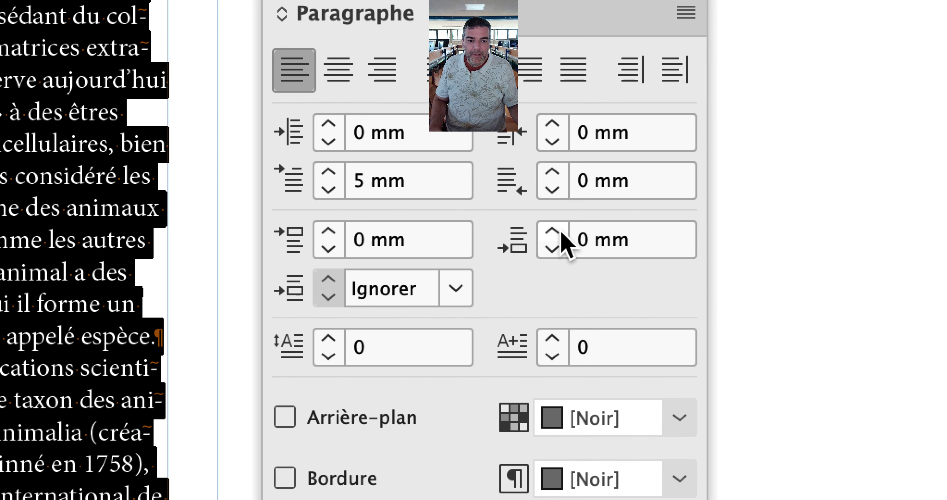
click(676, 271)
click(675, 272)
click(676, 271)
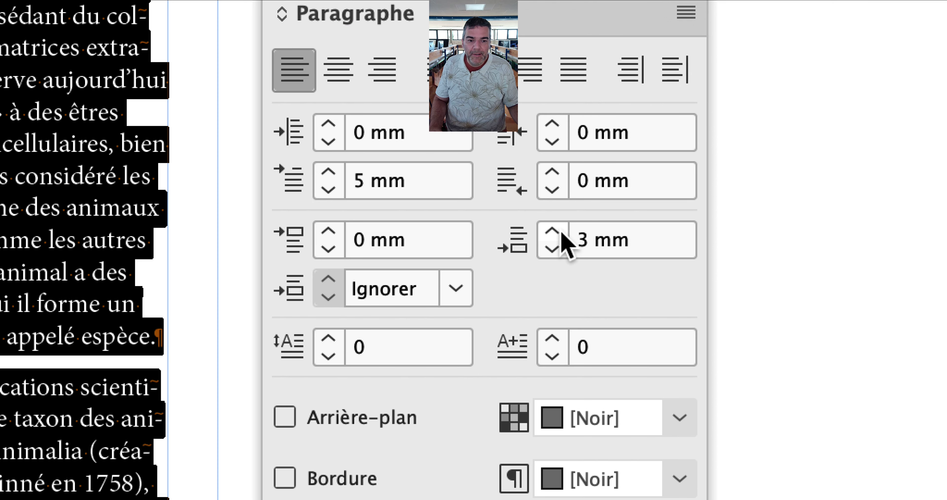
click(562, 232)
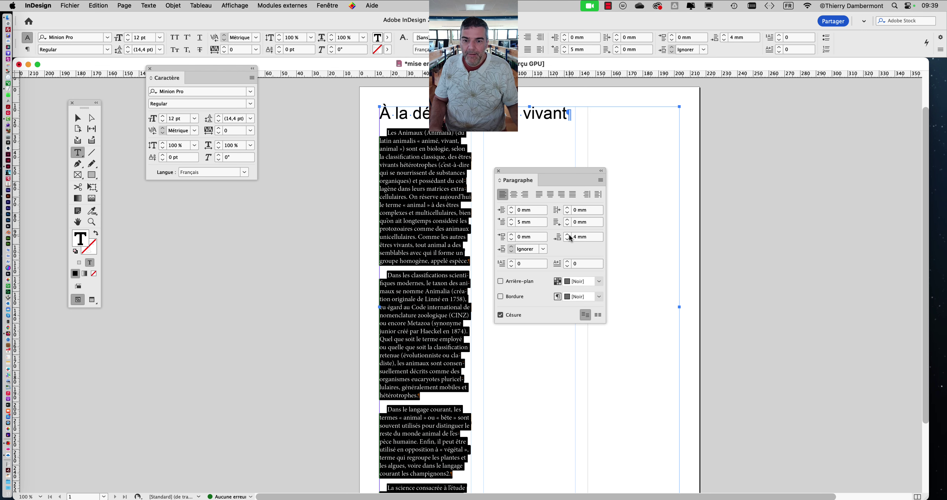
click(560, 233)
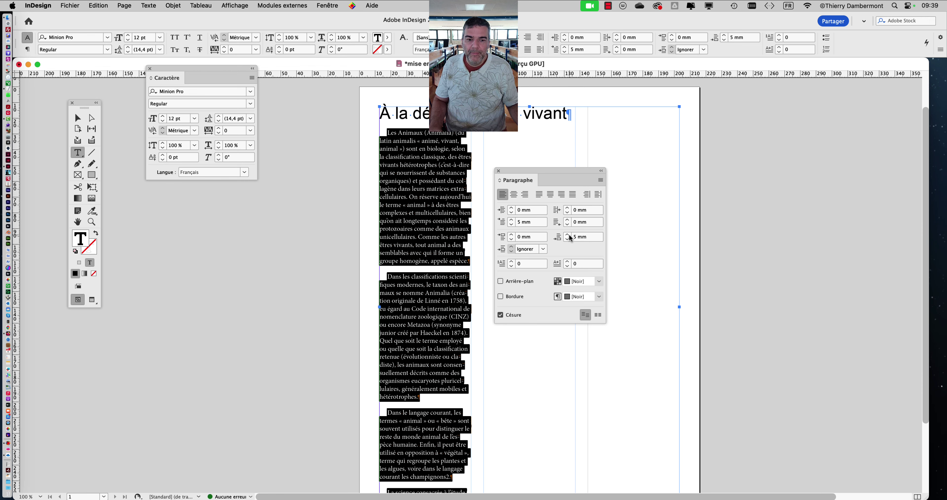
Move the paragraph settings off the page and deselect the body text
drag(552, 176, 667, 151)
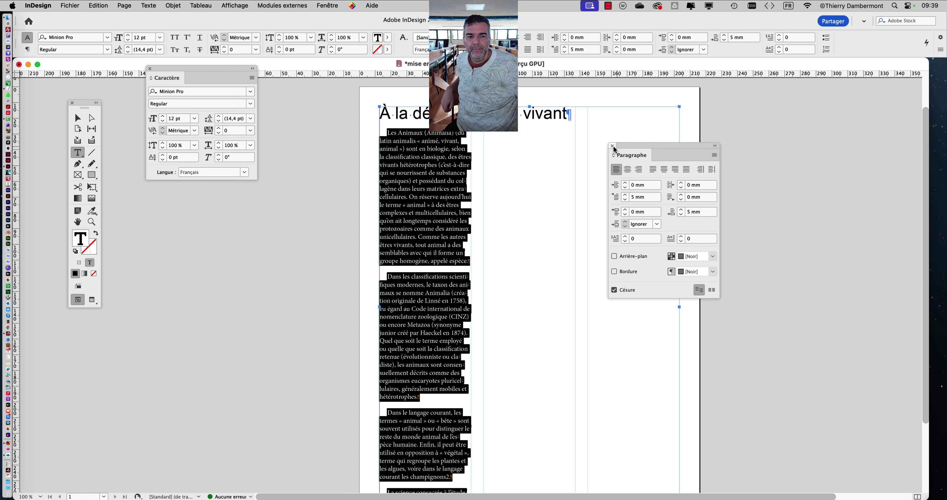
drag(625, 150, 769, 136)
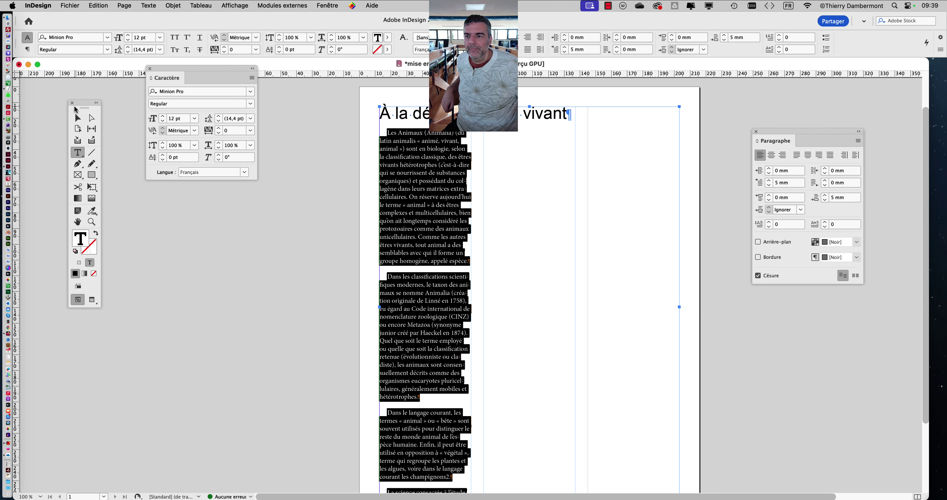
click(77, 118)
click(254, 247)
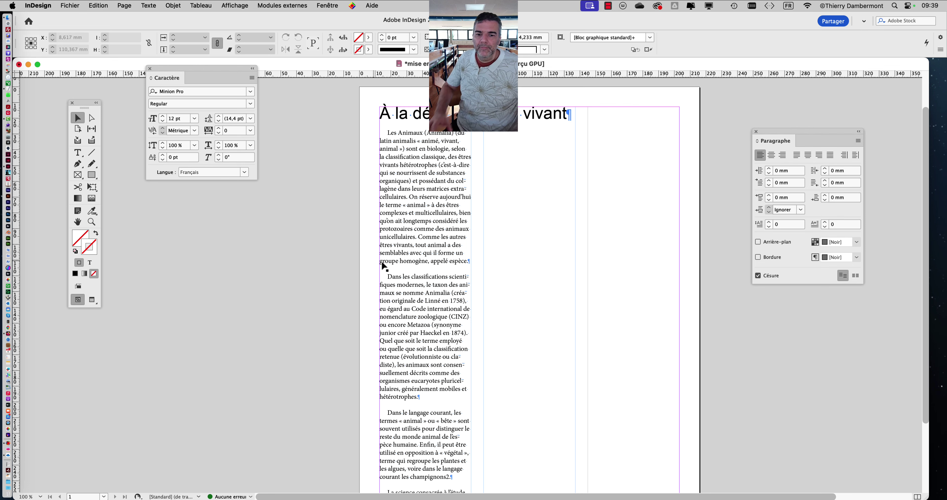
key(super+minus)
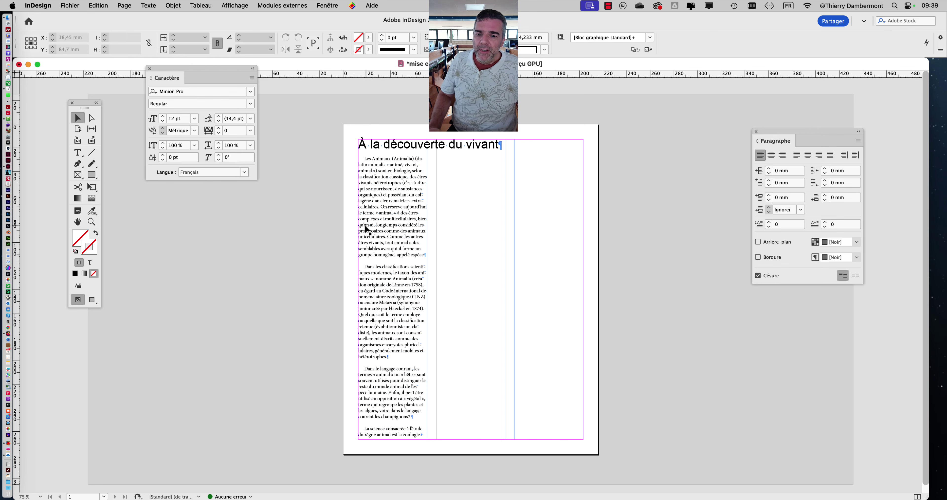
key(super+equal)
key(super+equal)
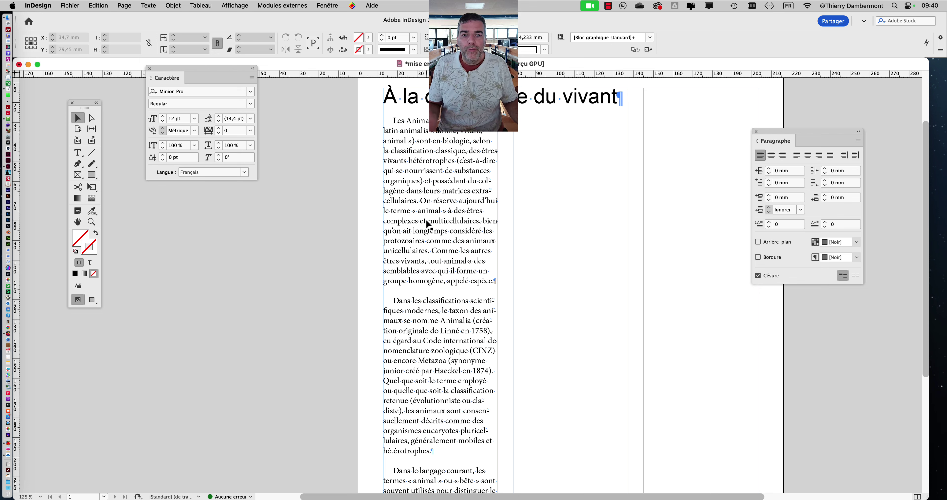
Save the document under the new name "mise en page - 05.indd"
click(69, 5)
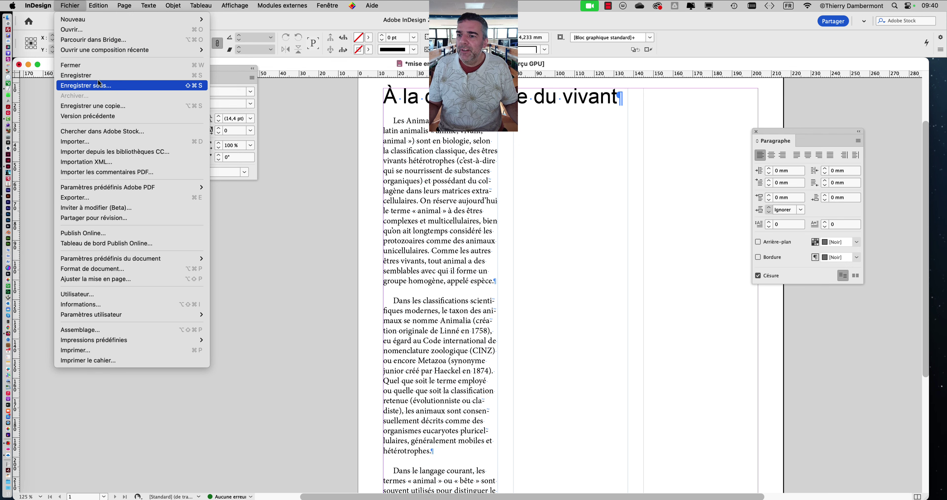
click(101, 85)
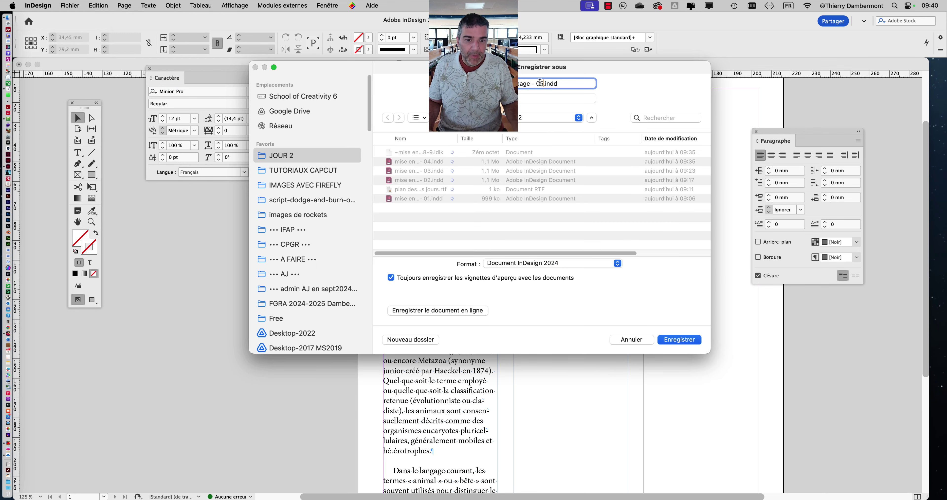
click(673, 340)
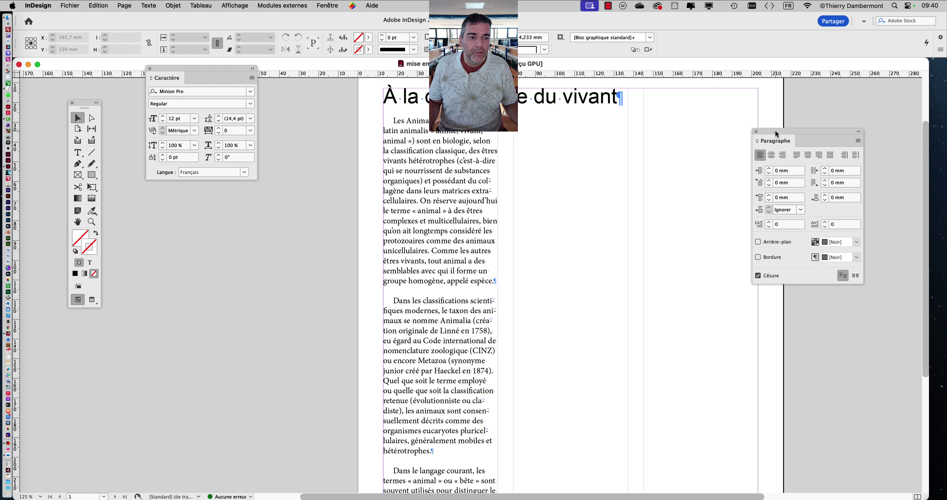
Display the document's layer list, reduce its size and place it over the empty columns beside the text
drag(776, 134, 842, 137)
click(327, 6)
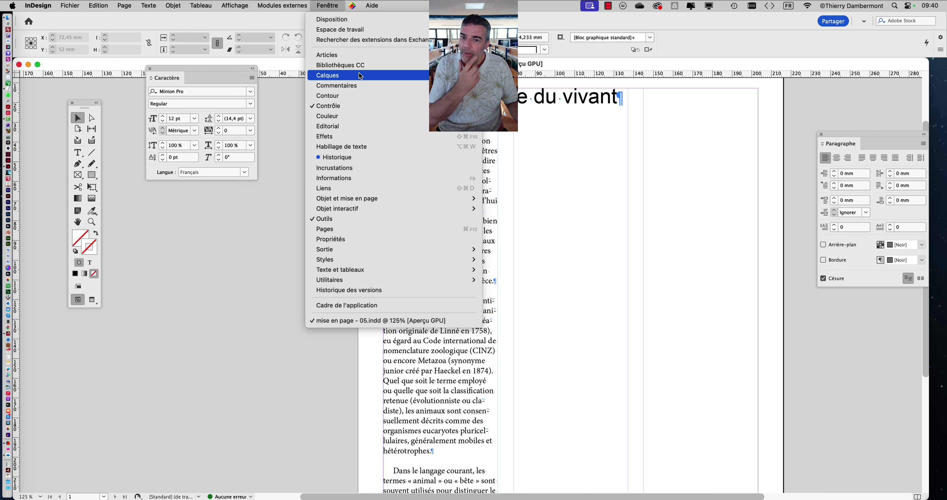
click(360, 75)
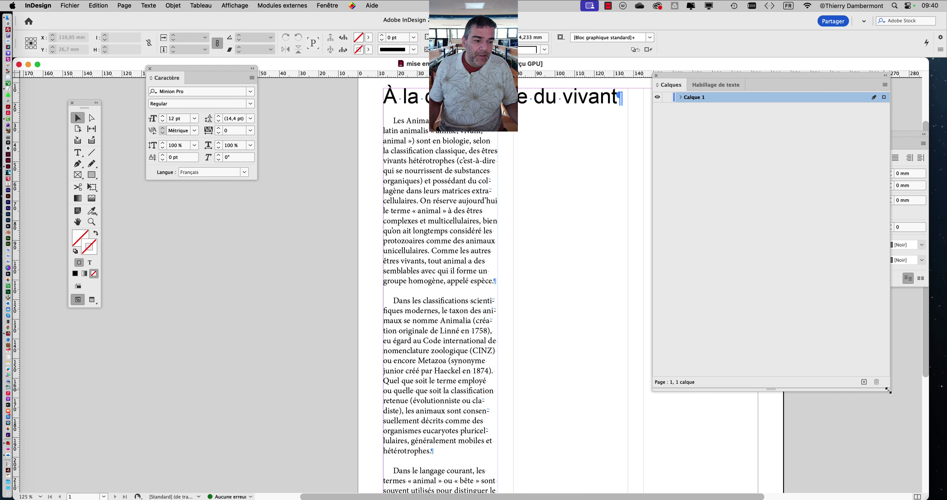
drag(881, 392, 811, 177)
drag(704, 78, 603, 178)
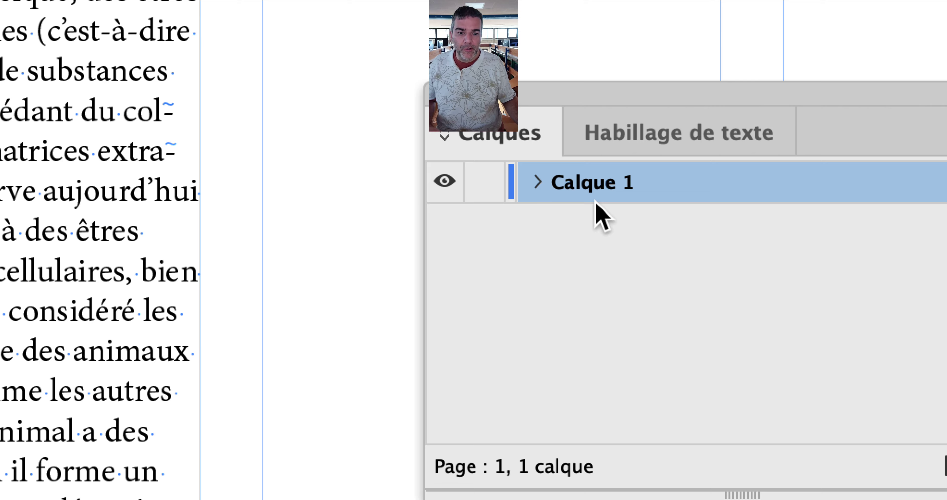
Rename the layer Calque 1 as "texte"
double_click(596, 190)
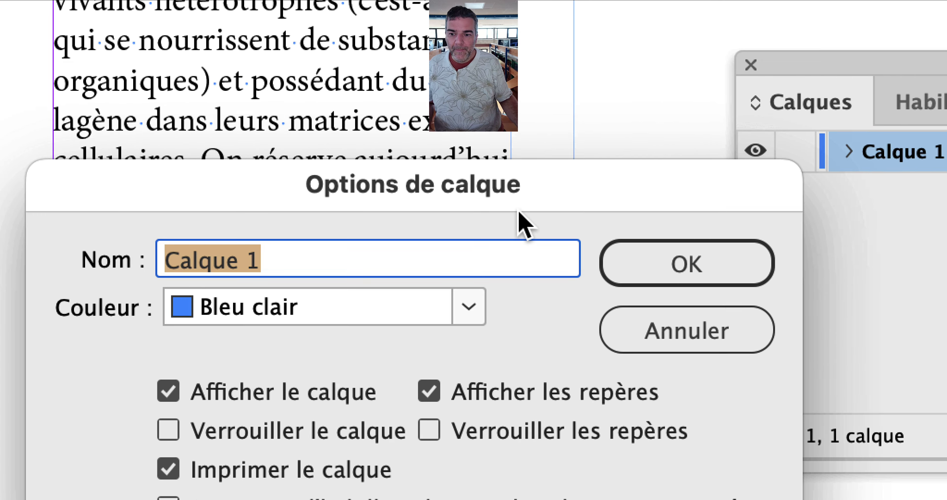
text(texte)
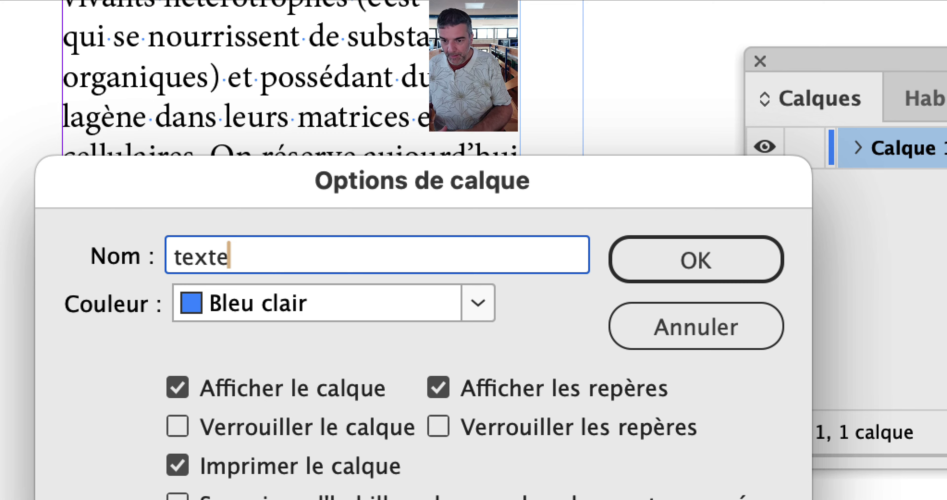
click(753, 260)
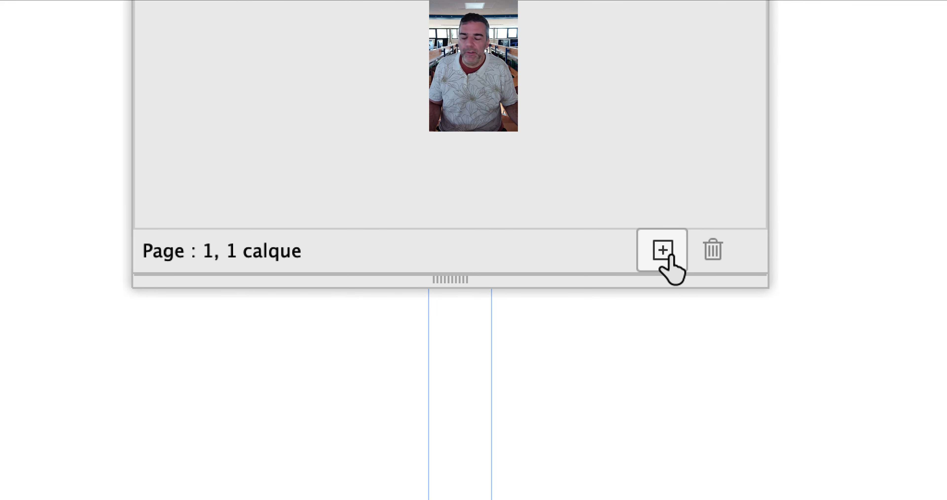
Create a new layer and name it "decoration"
click(667, 256)
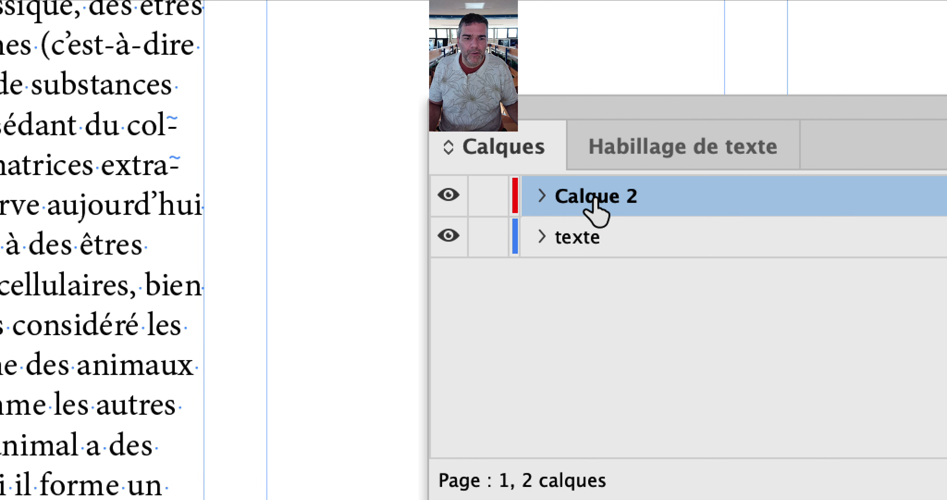
double_click(595, 210)
text(dec)
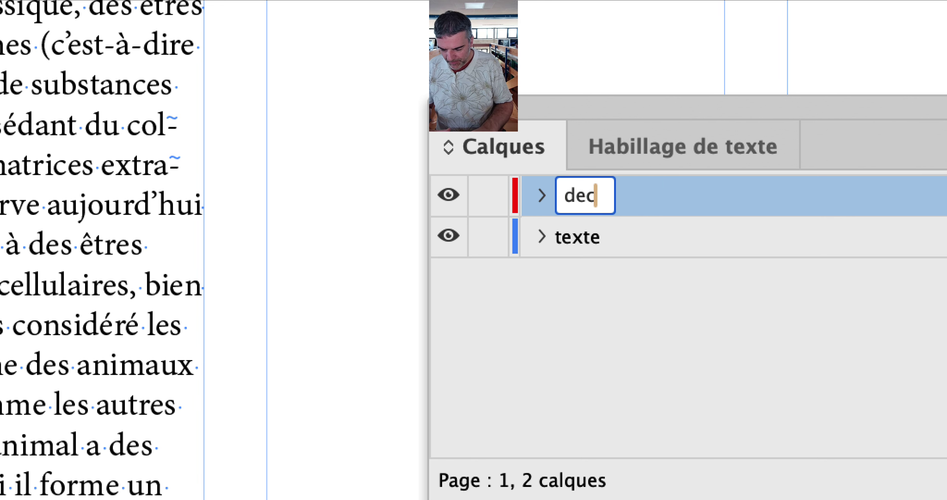
text(oration)
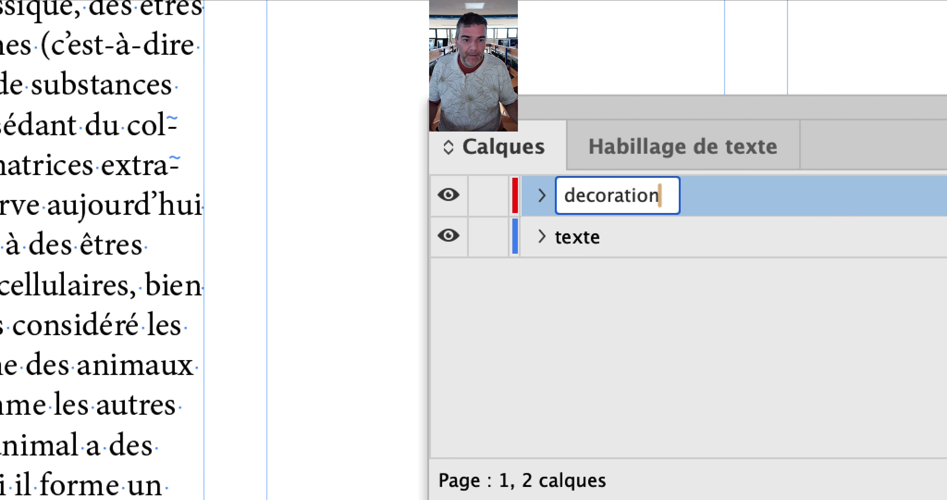
key(Return)
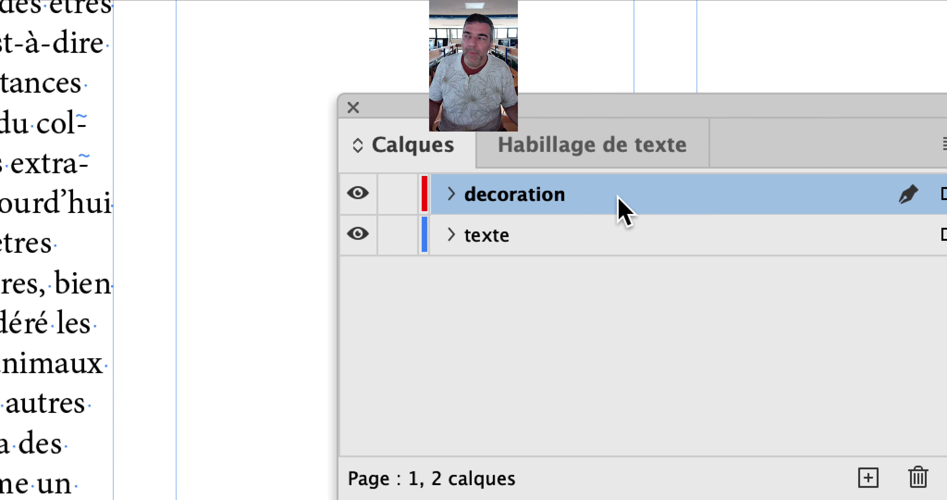
Place the decoration layer below the texte layer and lock the texte layer
drag(620, 207, 626, 250)
drag(619, 213, 626, 214)
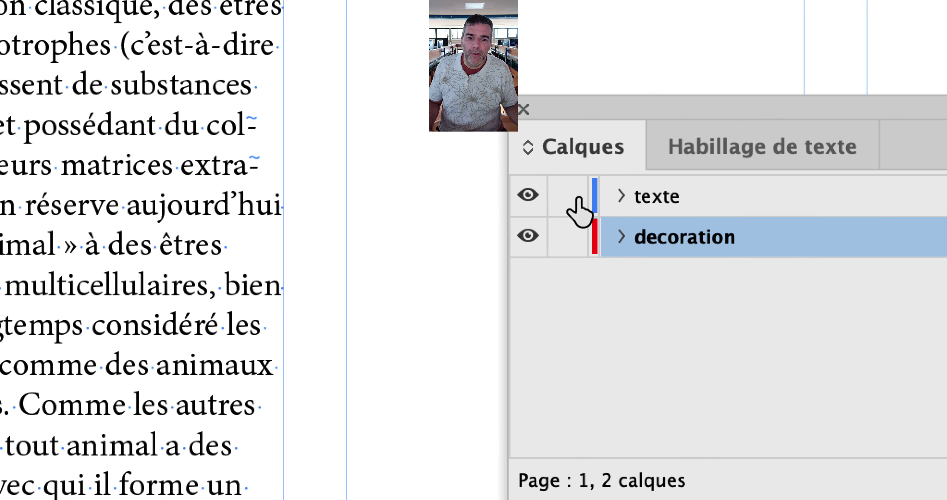
click(441, 164)
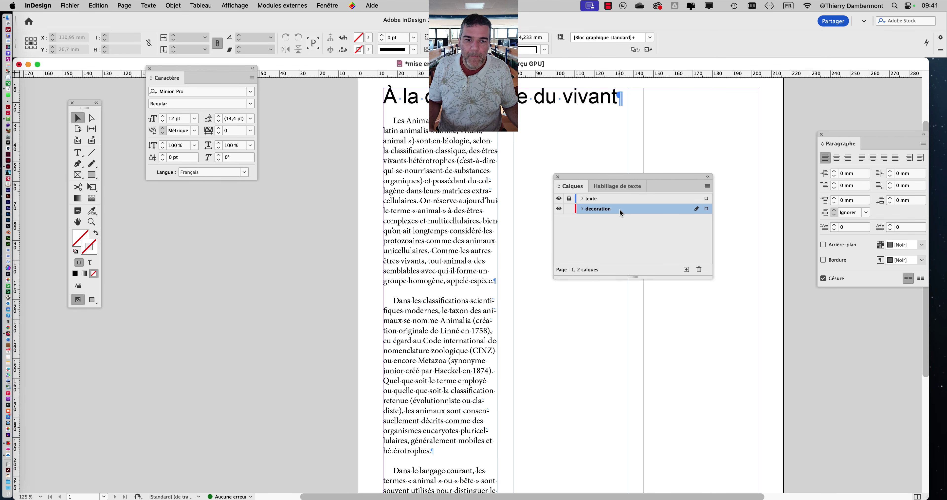
Draw a rectangle about 100 mm wide and 23 mm high on the decoration layer, behind the first lines of the body text
drag(607, 179, 711, 188)
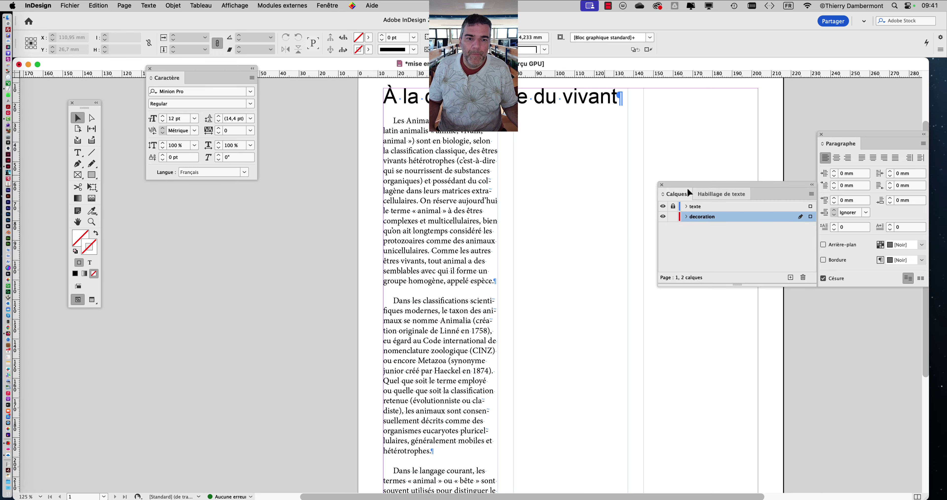
scroll(536, 228, up, 3)
scroll(537, 228, right, 2)
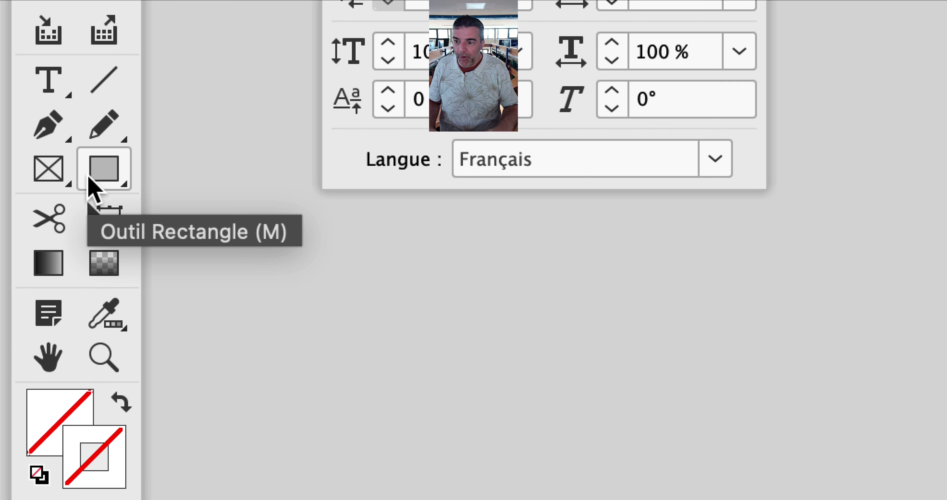
click(89, 178)
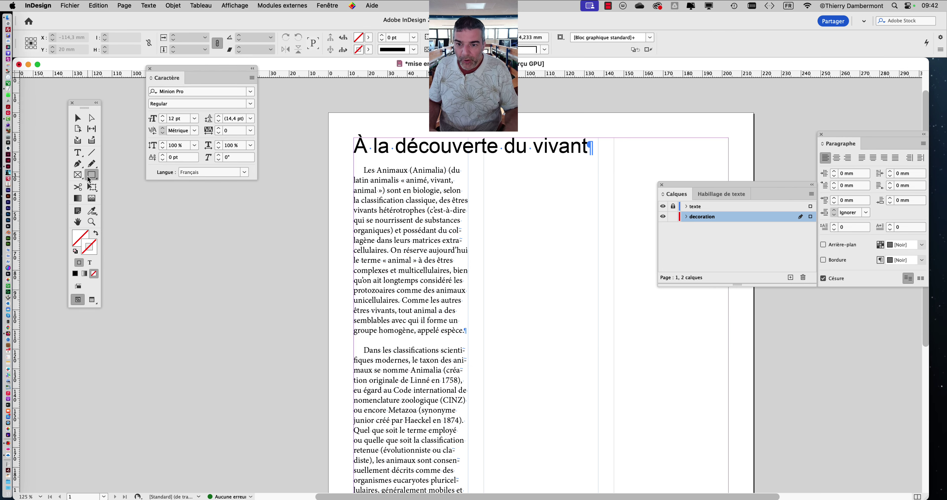
mouse_move(338, 169)
mouse_down()
mouse_move(427, 201)
mouse_move(535, 214)
mouse_up()
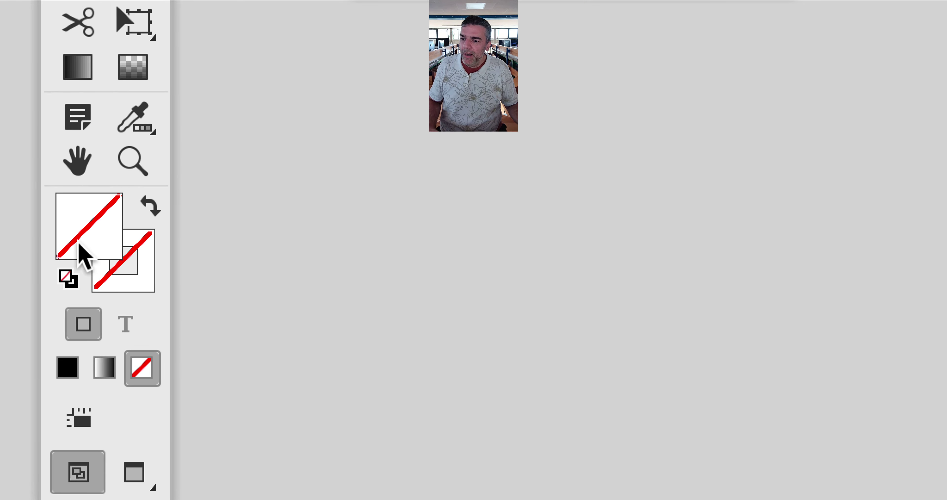
Fill the rectangle with the swatch C=100 M=0 J=0 N=0
click(85, 251)
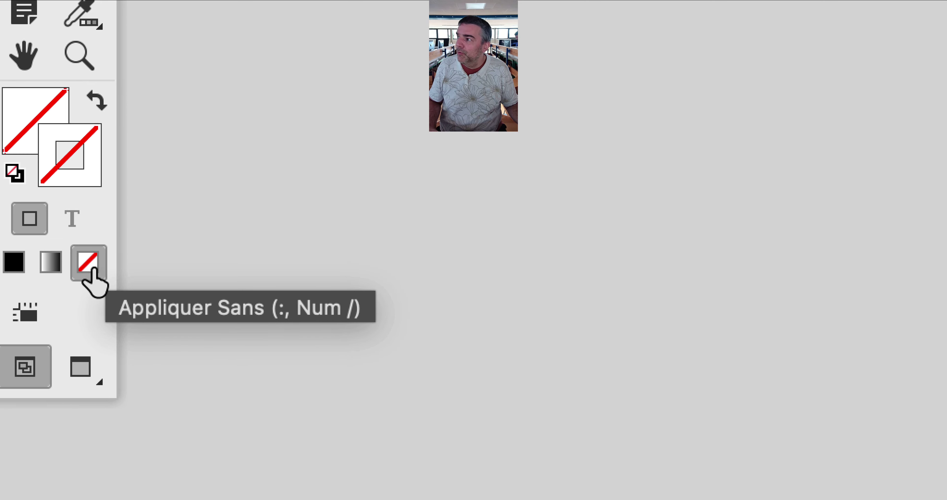
click(34, 100)
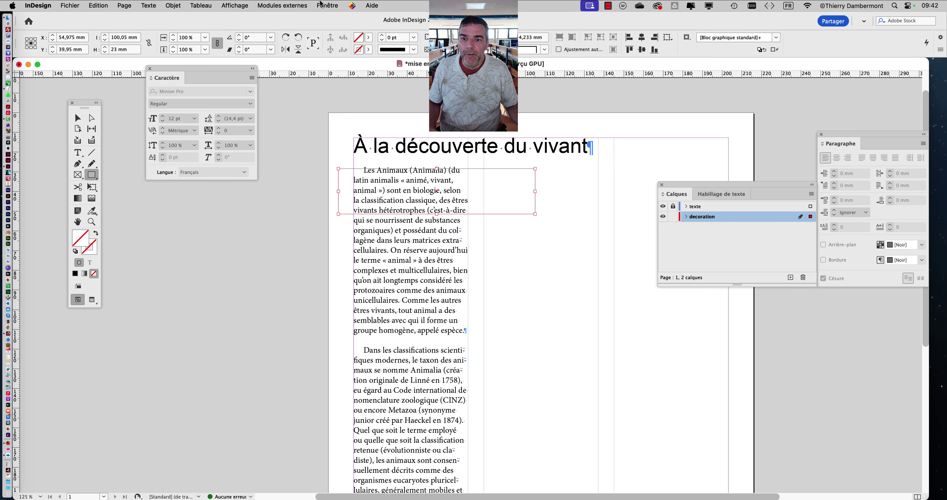
click(321, 5)
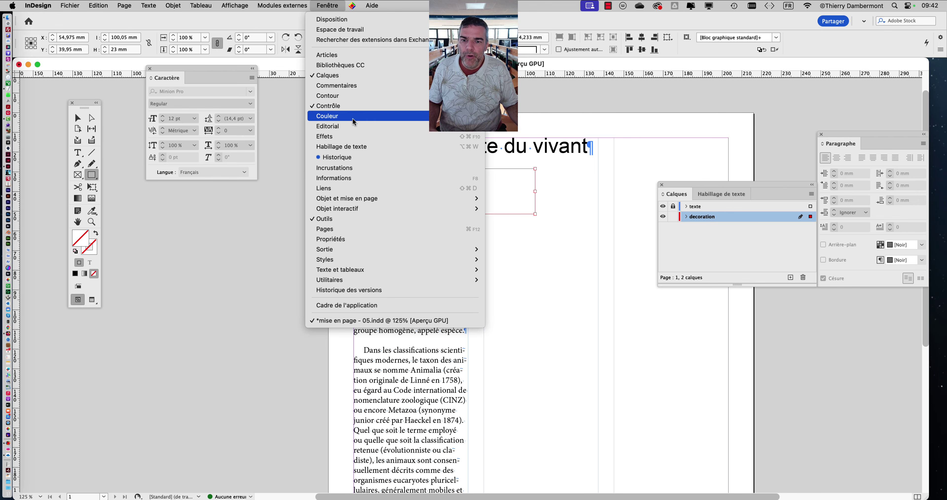
mouse_move(352, 117)
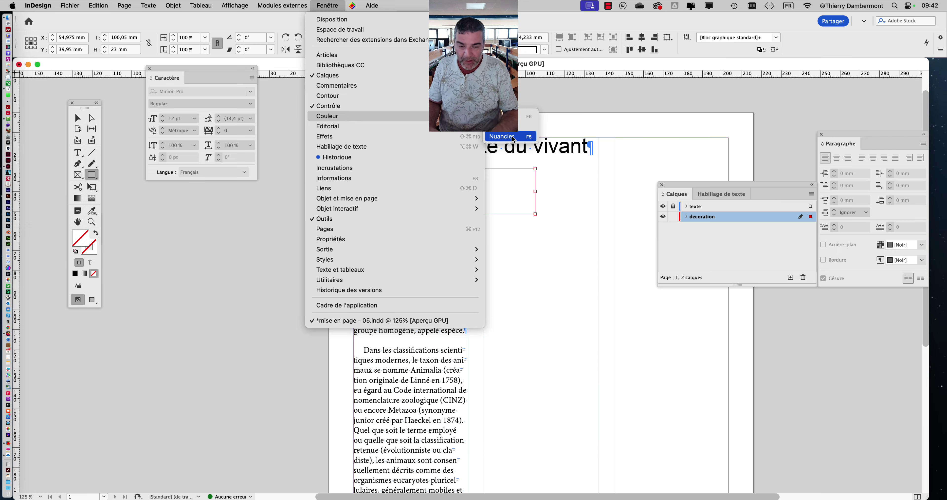
click(513, 139)
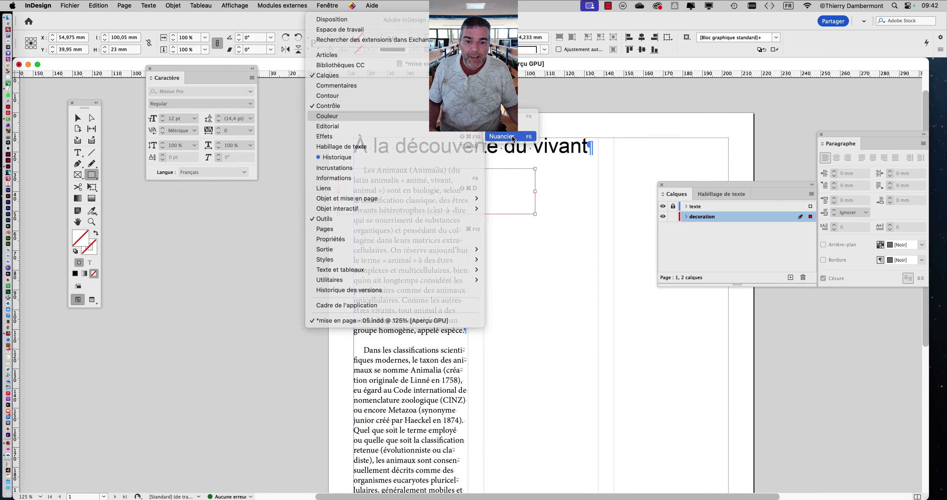
drag(793, 353, 210, 220)
click(229, 294)
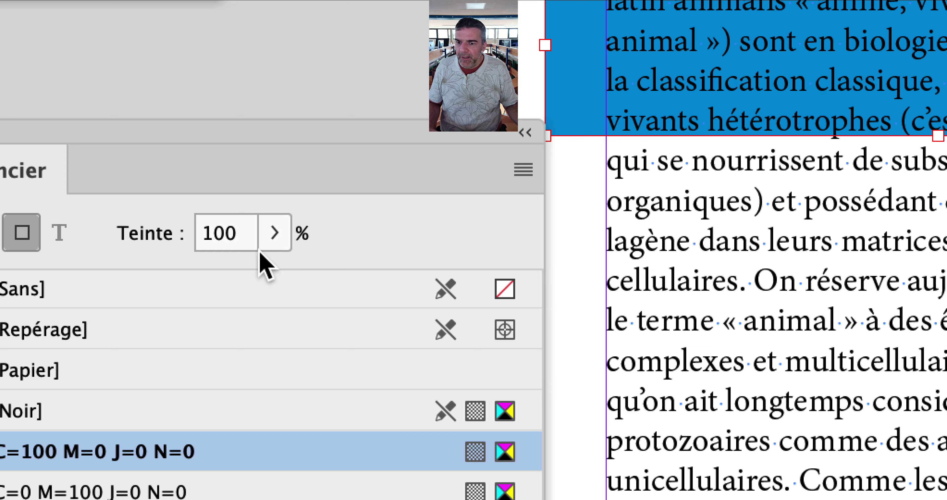
Set the tint of the rectangle's fill to 17% and deselect the rectangle
click(396, 77)
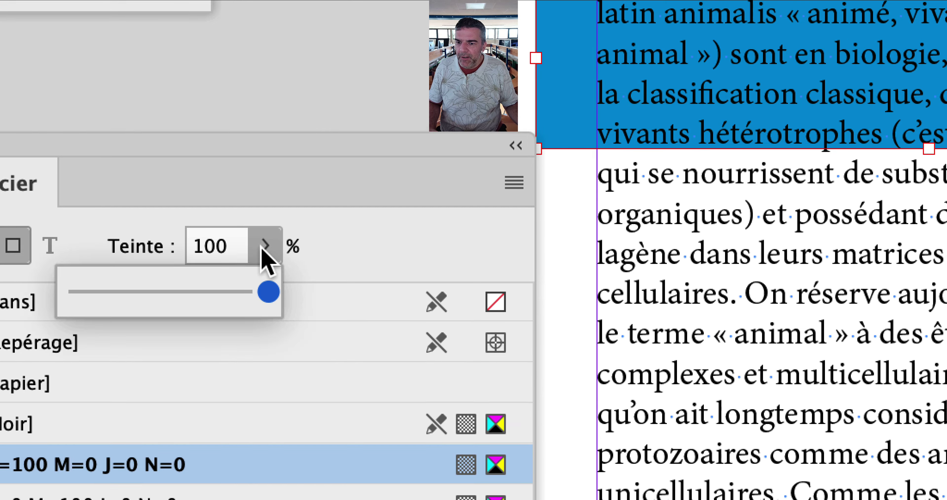
drag(166, 292, 145, 292)
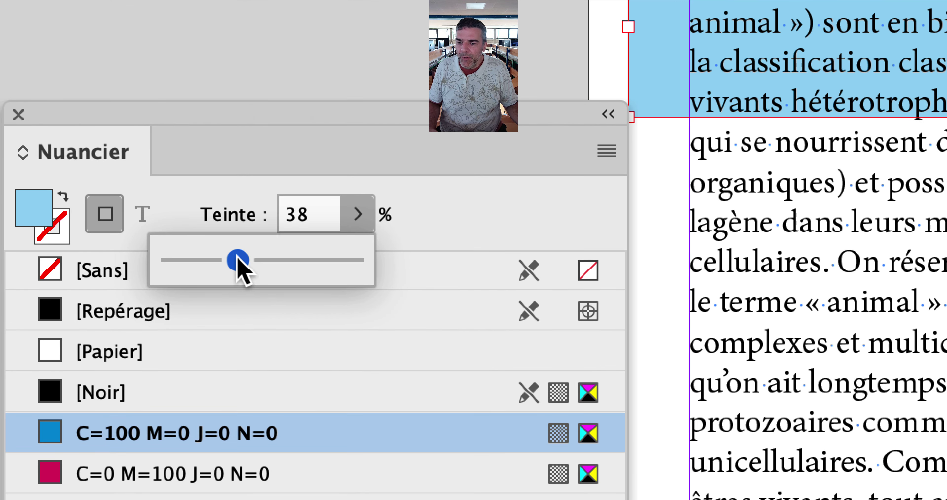
drag(237, 259, 205, 258)
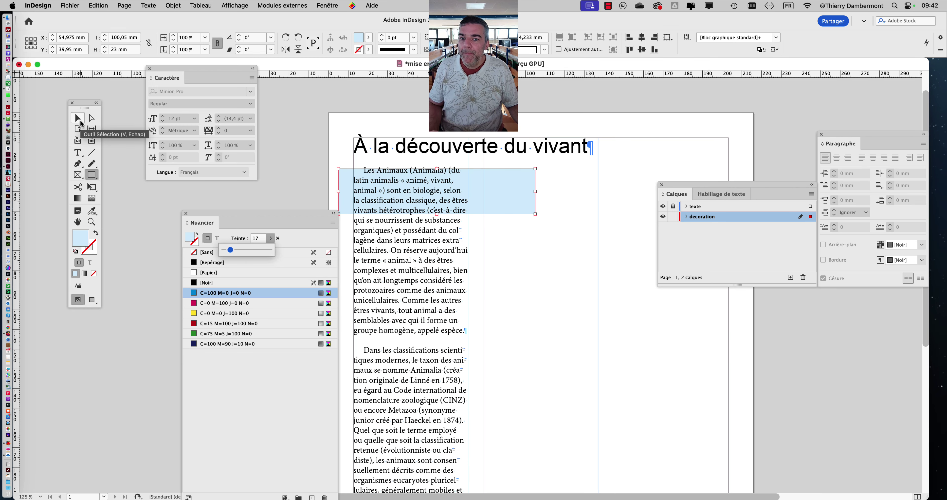
click(81, 121)
click(256, 198)
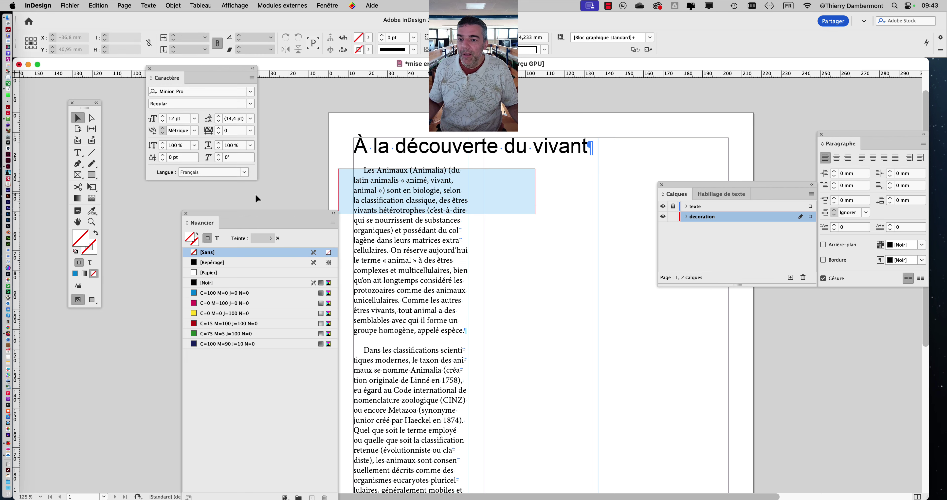
Reselect the tinted rectangle and stretch it upward behind the title with Free Transform to about 42 mm high
click(504, 198)
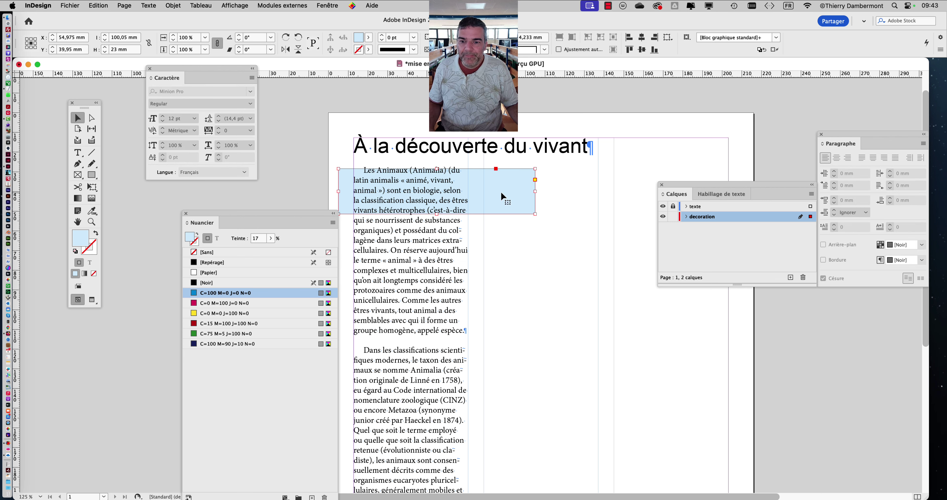
drag(318, 216, 290, 200)
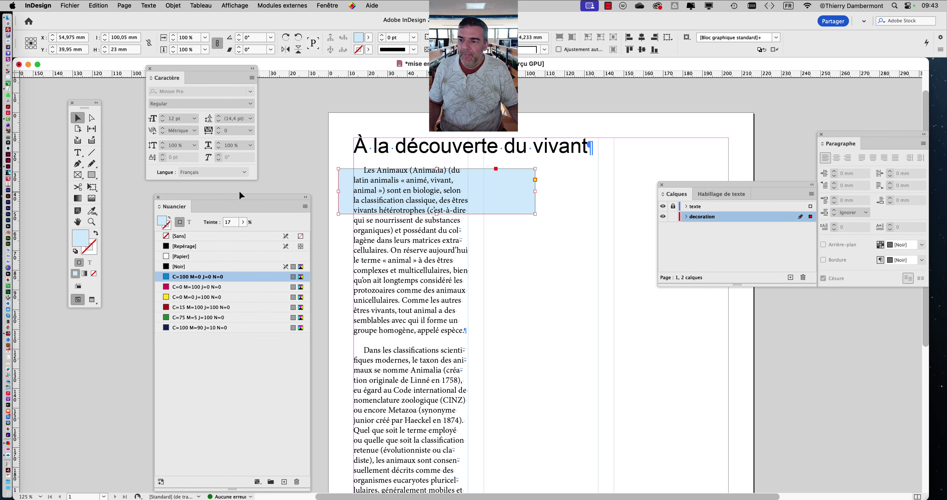
click(93, 178)
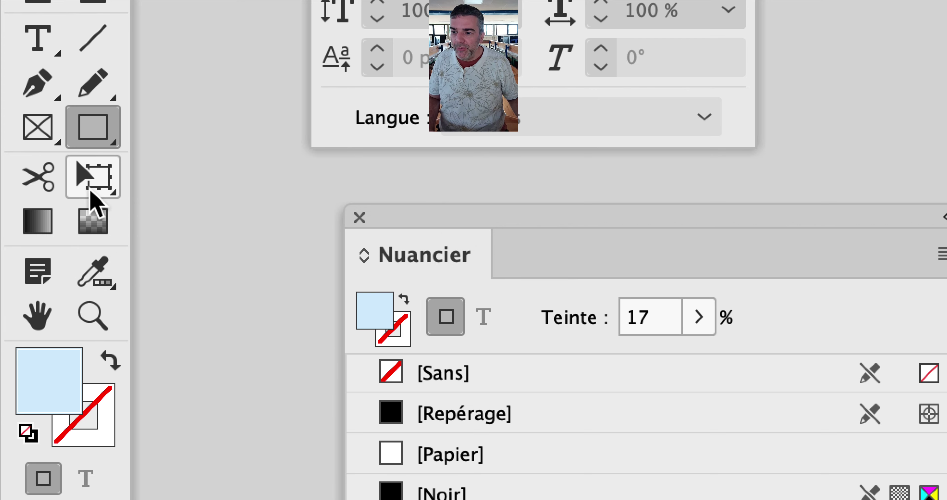
click(91, 191)
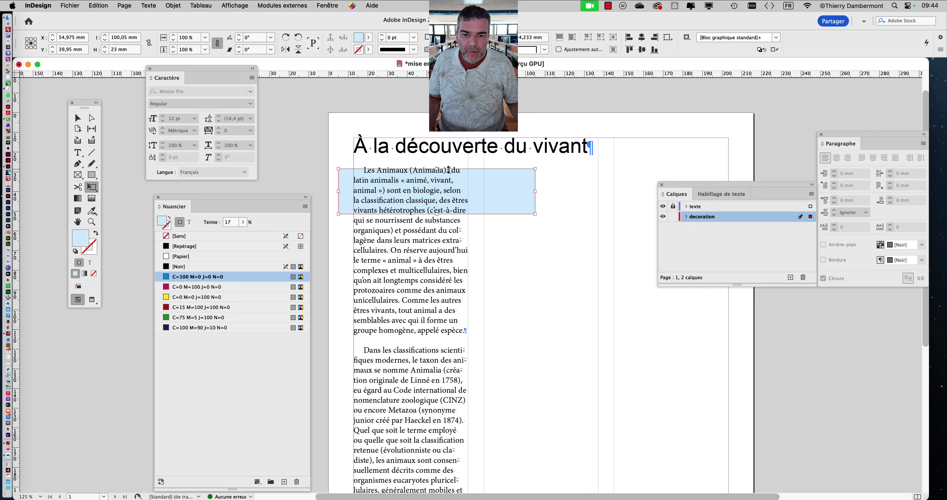
drag(437, 169, 437, 130)
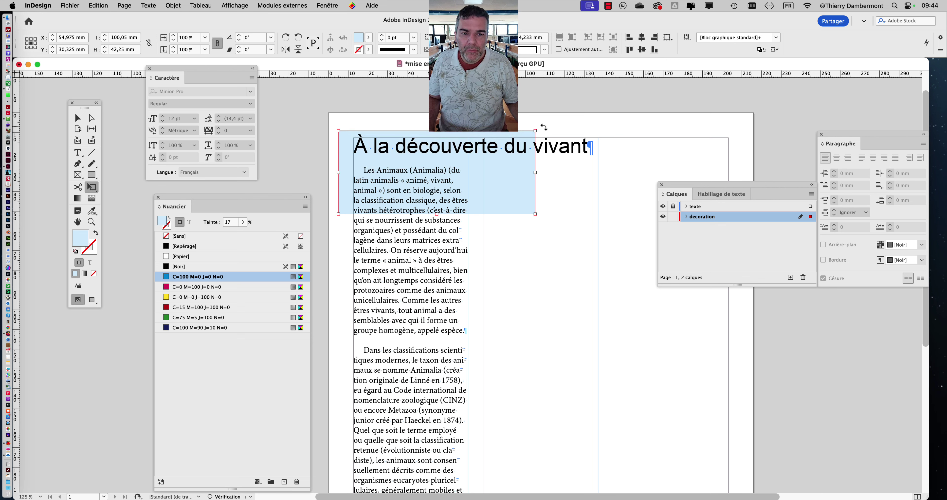
Rotate the rectangle to 25° and enlarge it toward the outside of the page to about 129 × 82 mm
drag(544, 127, 514, 86)
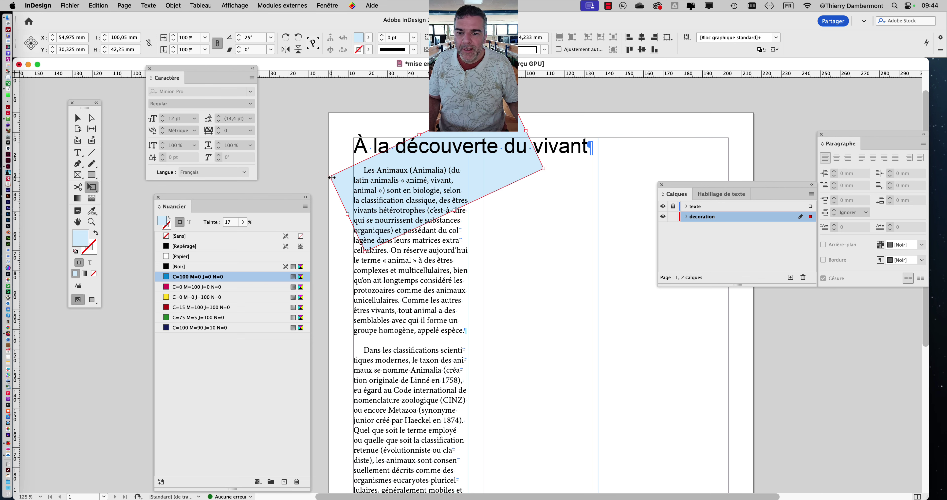
drag(330, 177, 247, 134)
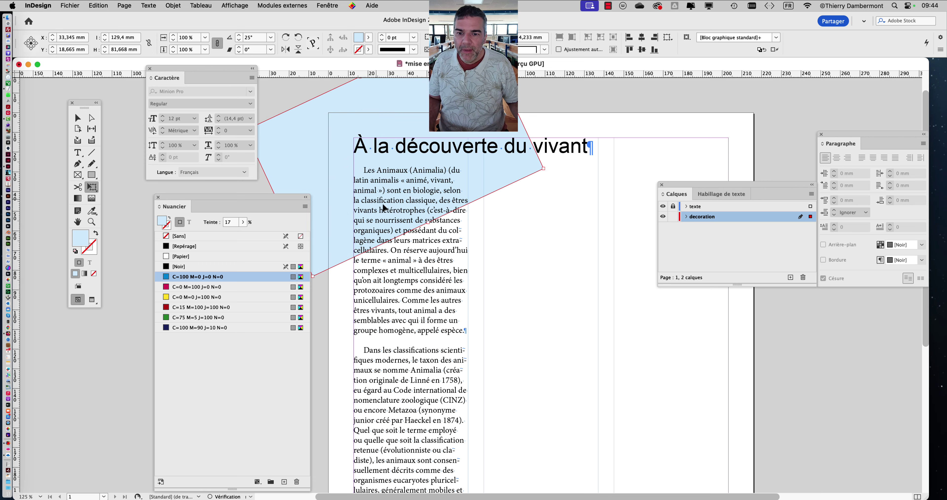
Reduce the rectangle's rotation to 9° and move it over the page's upper-left corner, centred at about X 52 mm, Y 9 mm
key(super+minus)
key(super+minus)
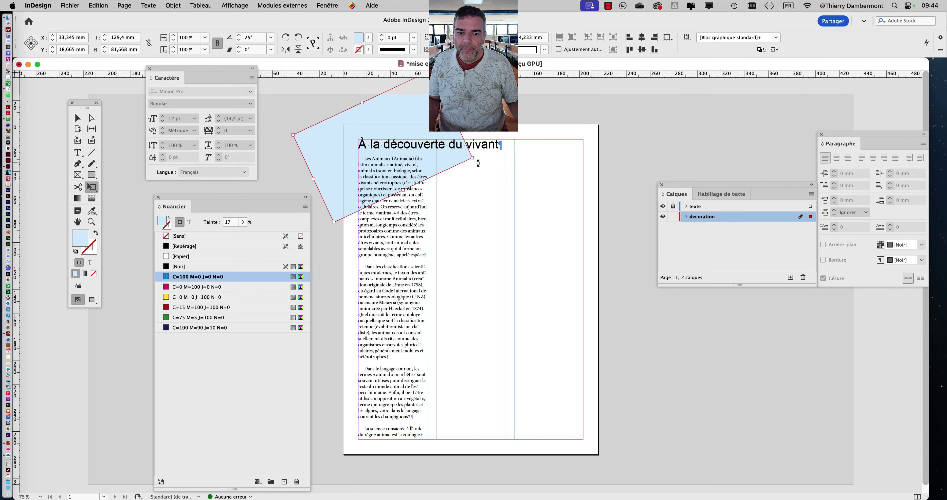
drag(478, 163, 470, 189)
drag(415, 174, 428, 167)
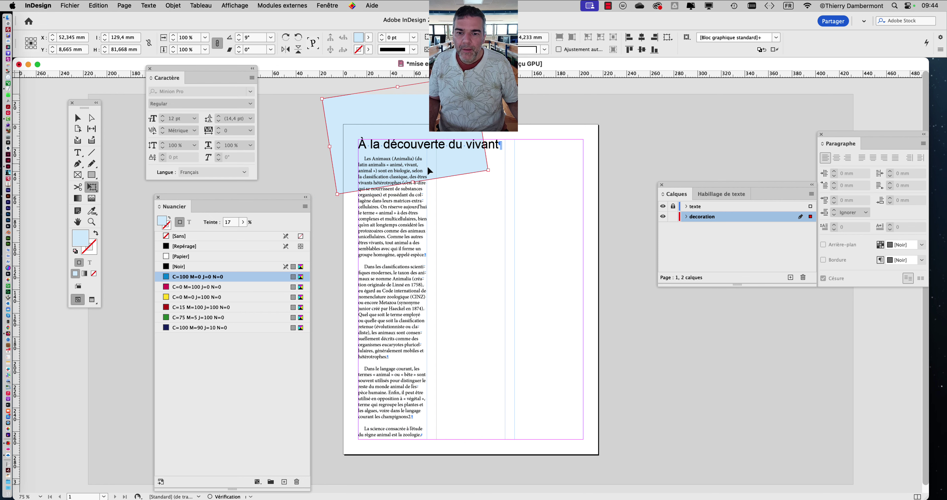
Deselect the rectangle and display the page in Preview mode, without guides or frame edges
click(78, 118)
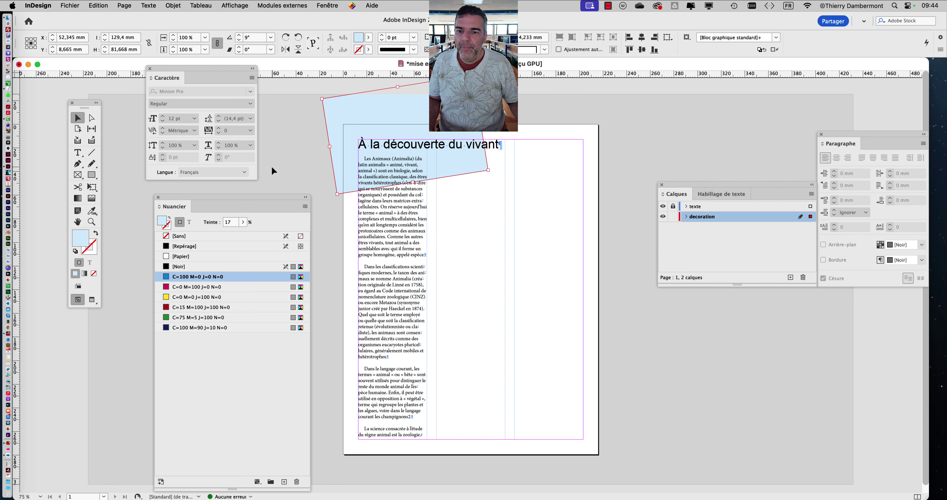
click(307, 166)
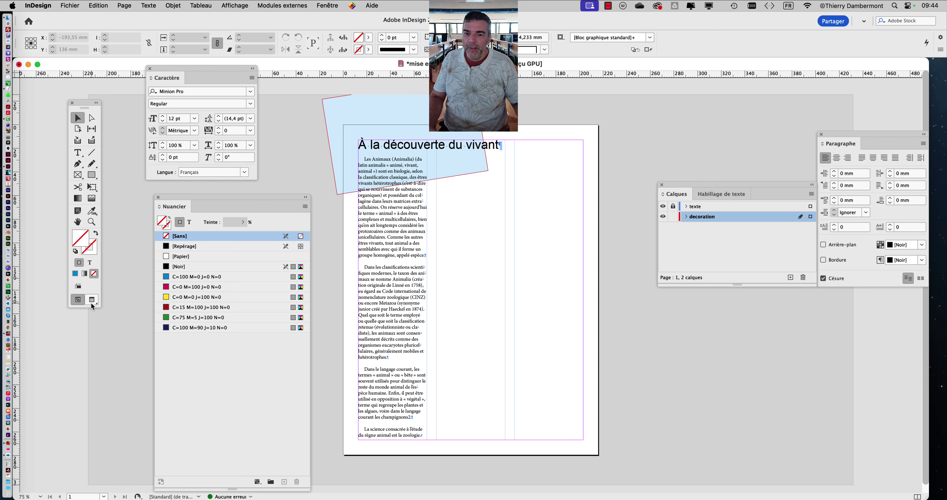
click(93, 303)
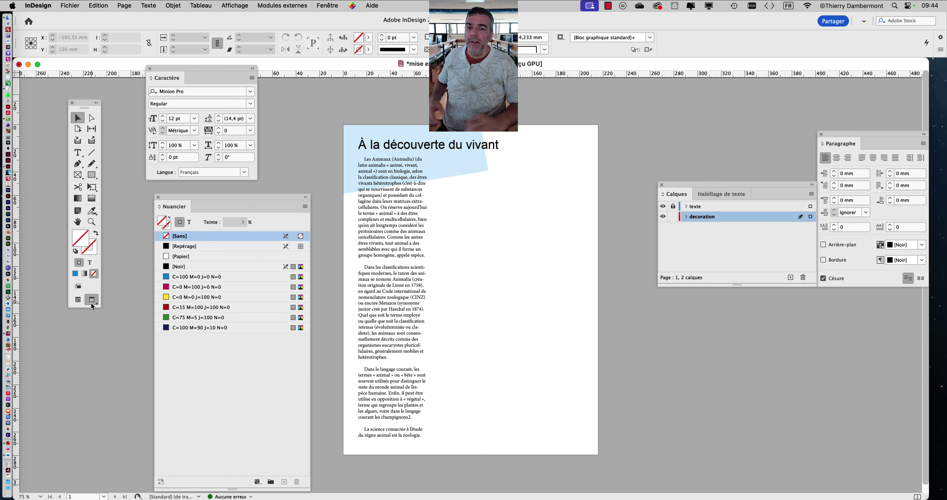